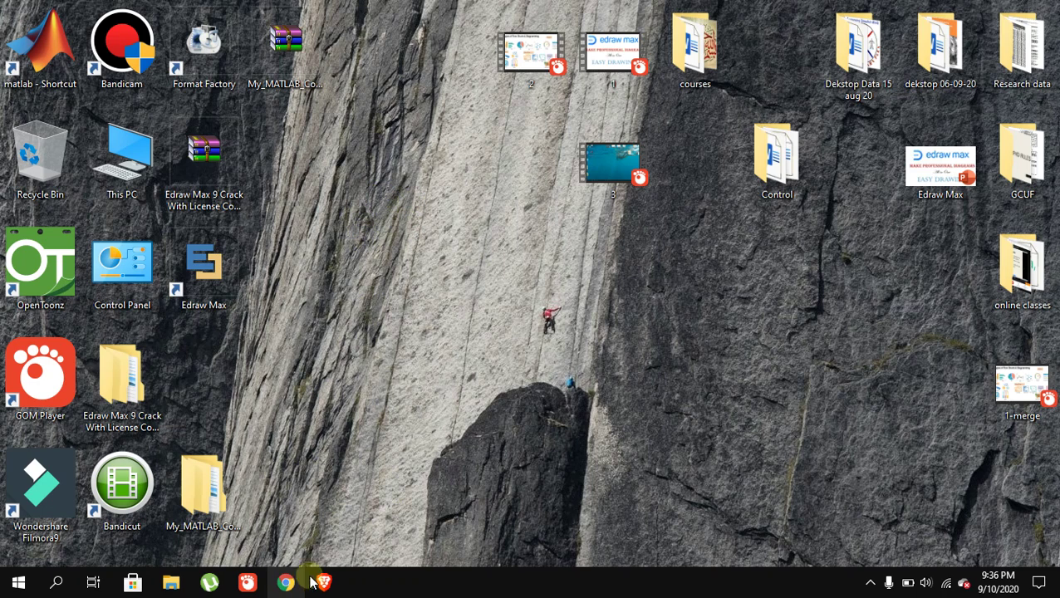
Step: Load the Apowersoft merge-video-online page in a new Chrome window from the pasted URL
{"action": "left_click", "coordinate": [283, 584]}
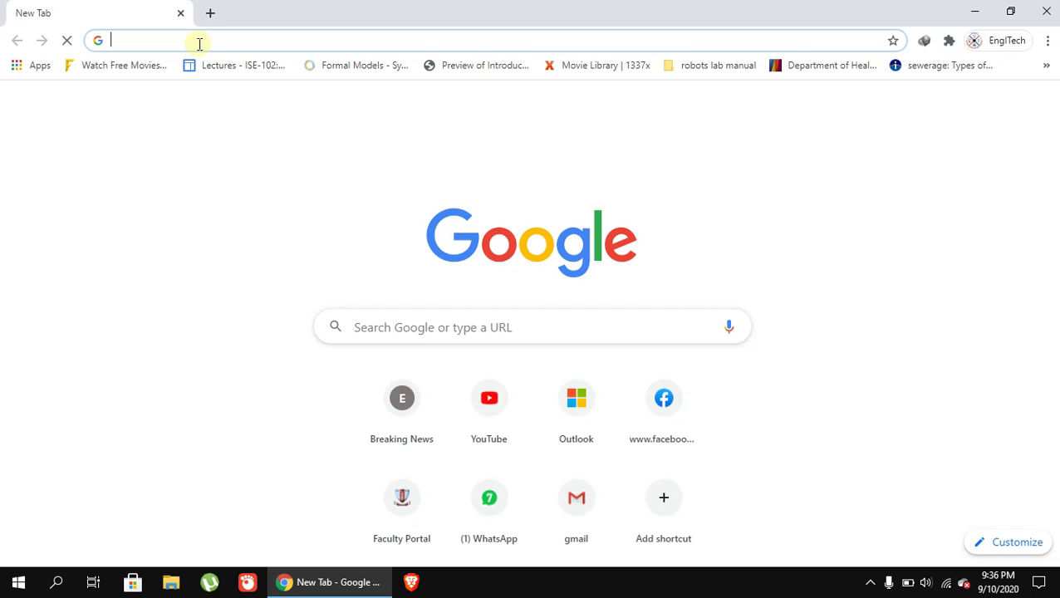
{"action": "right_click", "coordinate": [198, 40]}
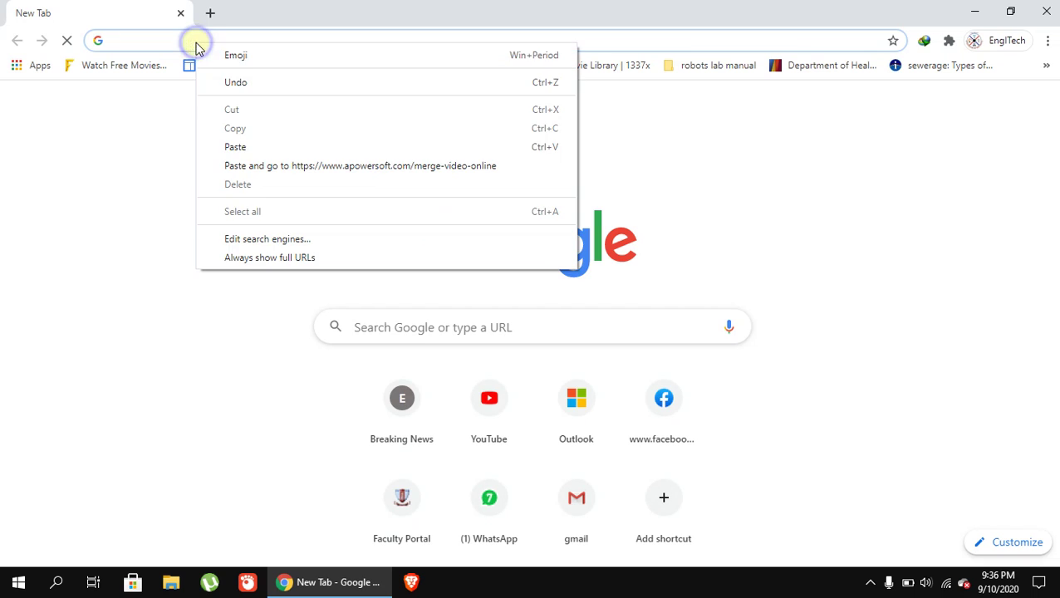
{"action": "left_click", "coordinate": [278, 145]}
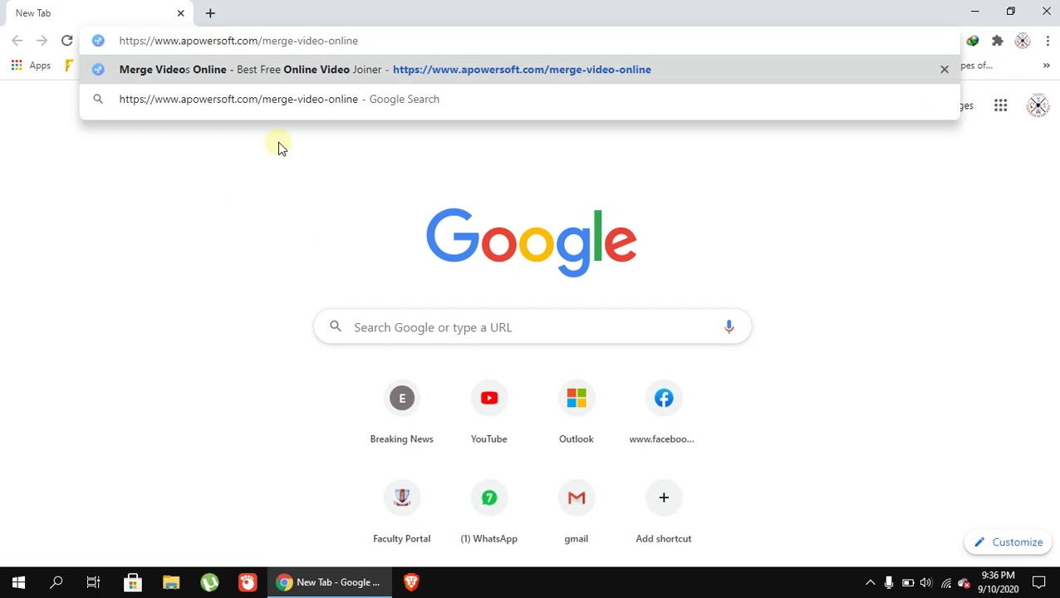
{"action": "key", "text": "Return"}
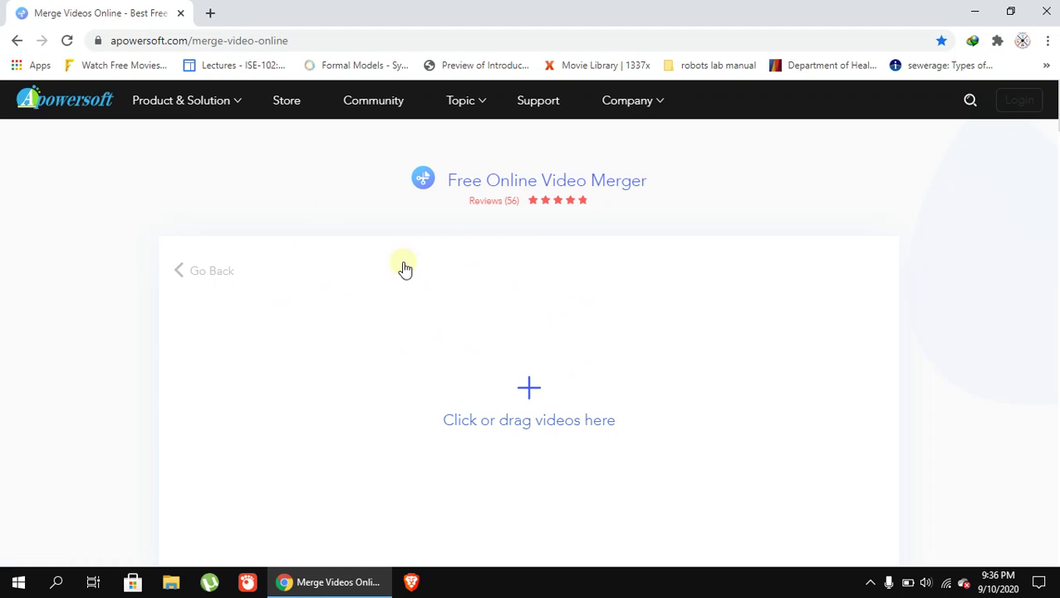
{"action": "scroll", "coordinate": [517, 331], "scroll_direction": "down", "scroll_amount": 2}
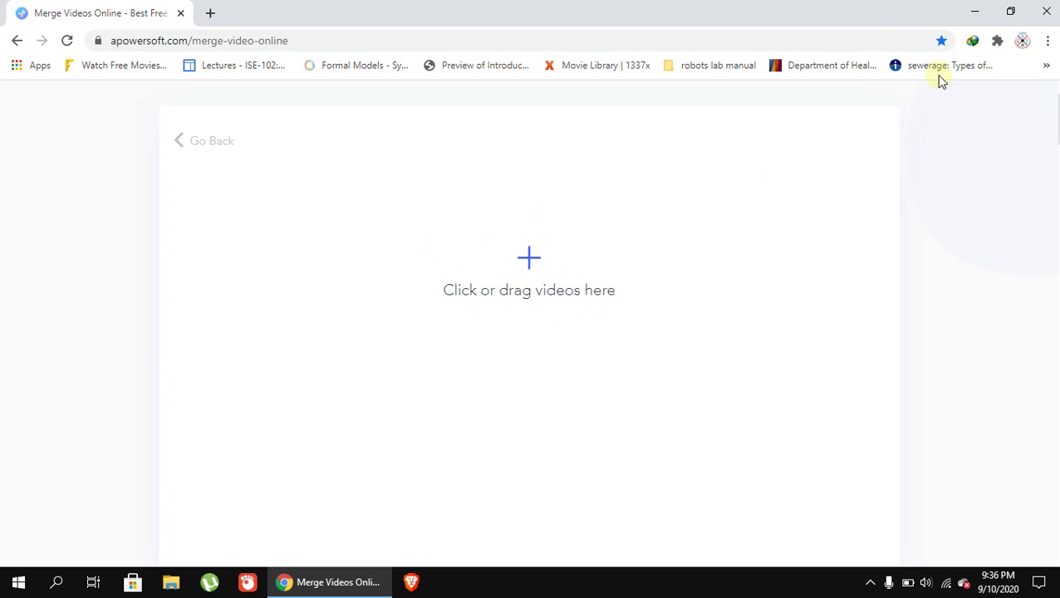
Step: Drag 1.mp4, 2.mp4 and 3.mp4 from the desktop into the merger and reorder them 1, 2, 3
{"action": "left_click", "coordinate": [975, 11]}
{"action": "left_click_drag", "start_coordinate": [448, 21], "coordinate": [648, 233]}
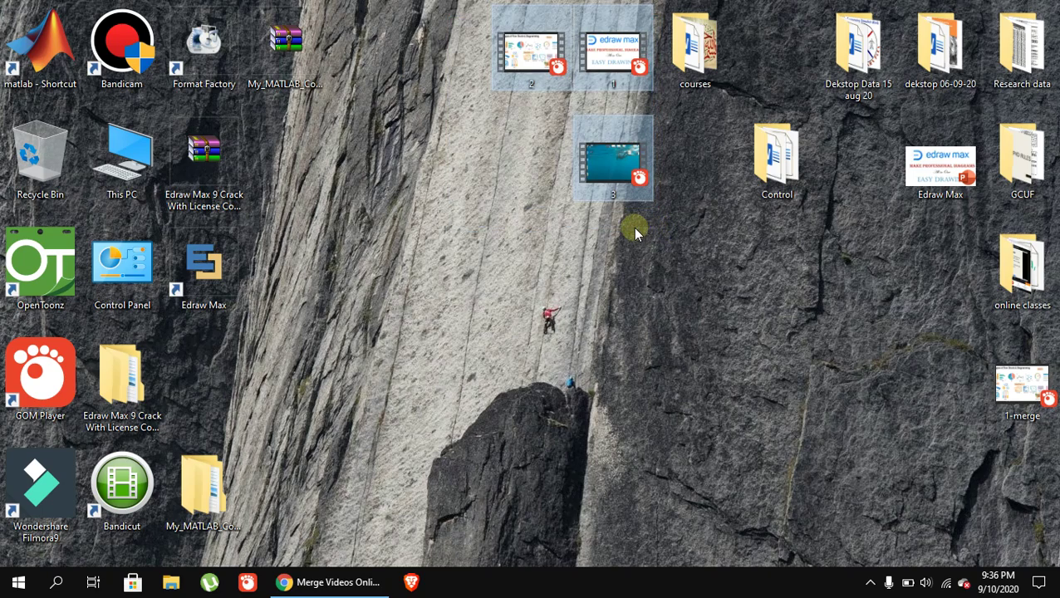
{"action": "left_click_drag", "start_coordinate": [616, 183], "coordinate": [540, 366]}
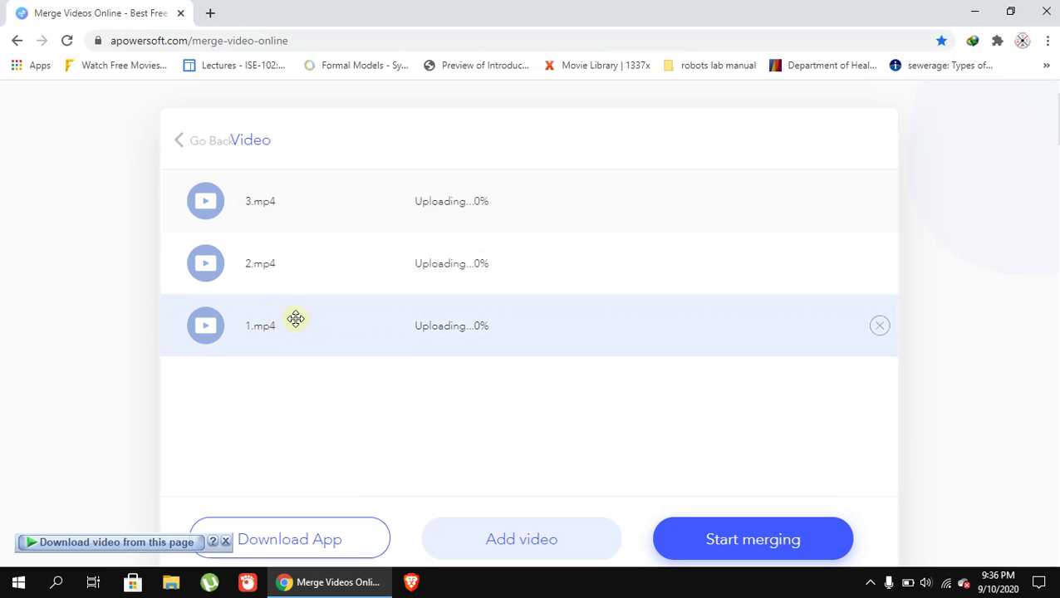
{"action": "mouse_move", "coordinate": [266, 334]}
{"action": "left_mouse_down"}
{"action": "mouse_move", "coordinate": [274, 340]}
{"action": "mouse_move", "coordinate": [265, 274]}
{"action": "mouse_move", "coordinate": [274, 199]}
{"action": "left_mouse_up"}
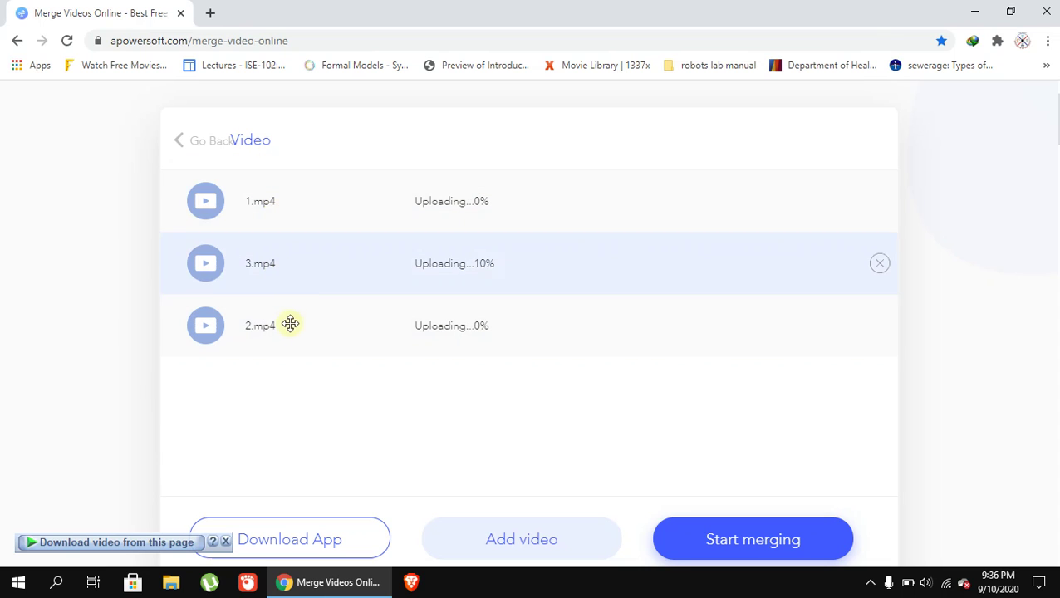
{"action": "mouse_move", "coordinate": [257, 332]}
{"action": "left_mouse_down"}
{"action": "mouse_move", "coordinate": [274, 259]}
{"action": "mouse_move", "coordinate": [268, 239]}
{"action": "left_mouse_up"}
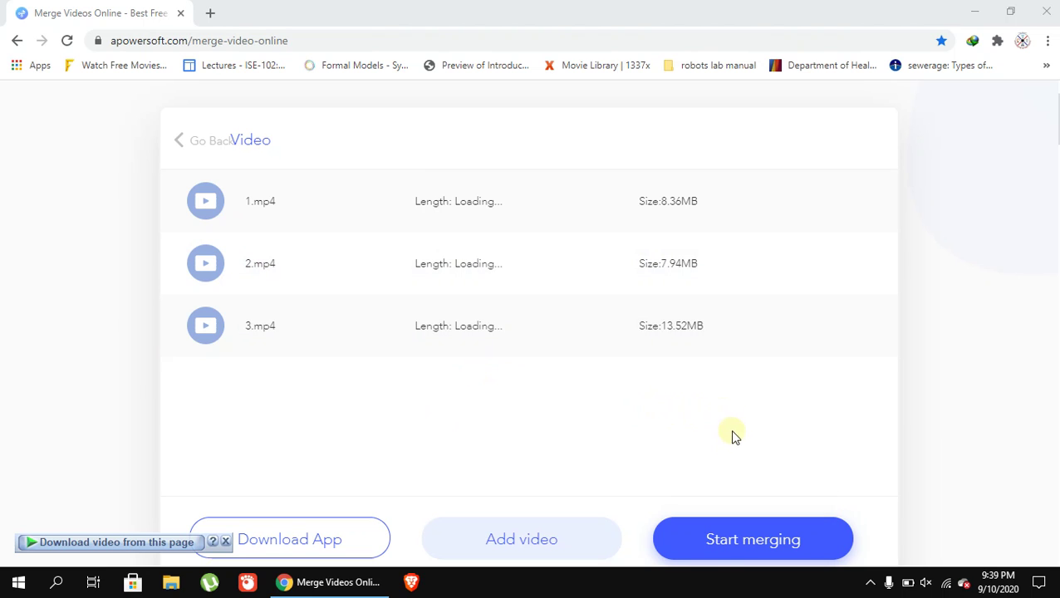
Step: Merge the three clips into 1-merge.mp4 and bring up its 23.01 MB download details
{"action": "left_click", "coordinate": [753, 540]}
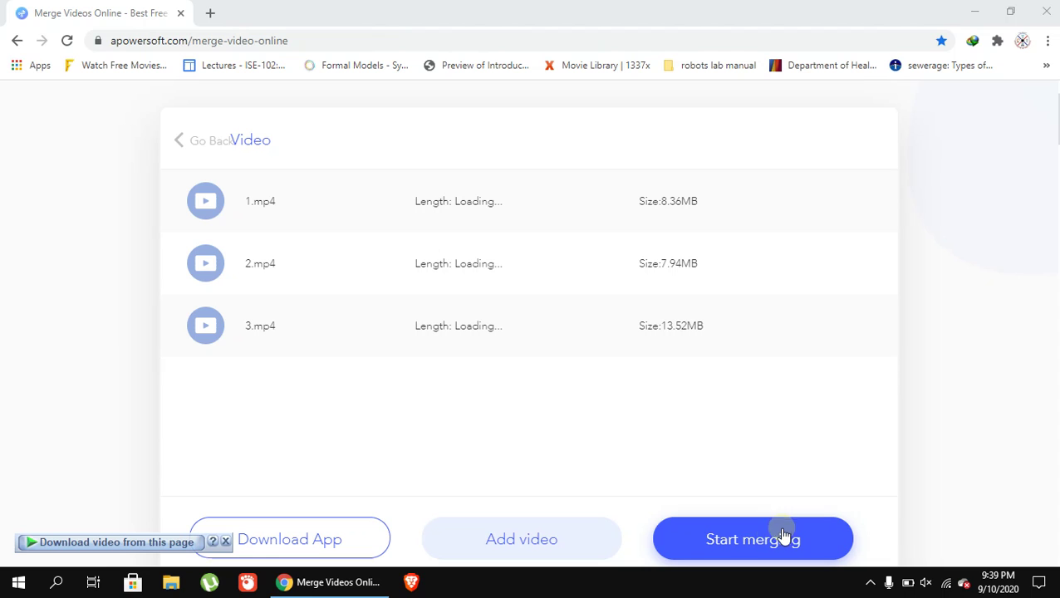
{"action": "left_click", "coordinate": [754, 540]}
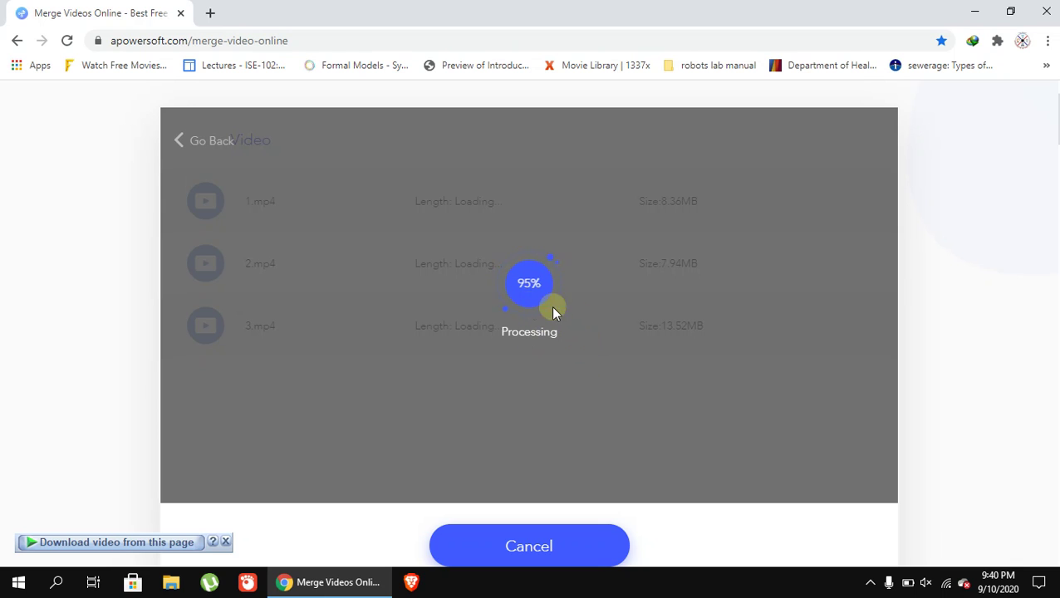
{"action": "scroll", "coordinate": [747, 342], "scroll_direction": "down", "scroll_amount": 2}
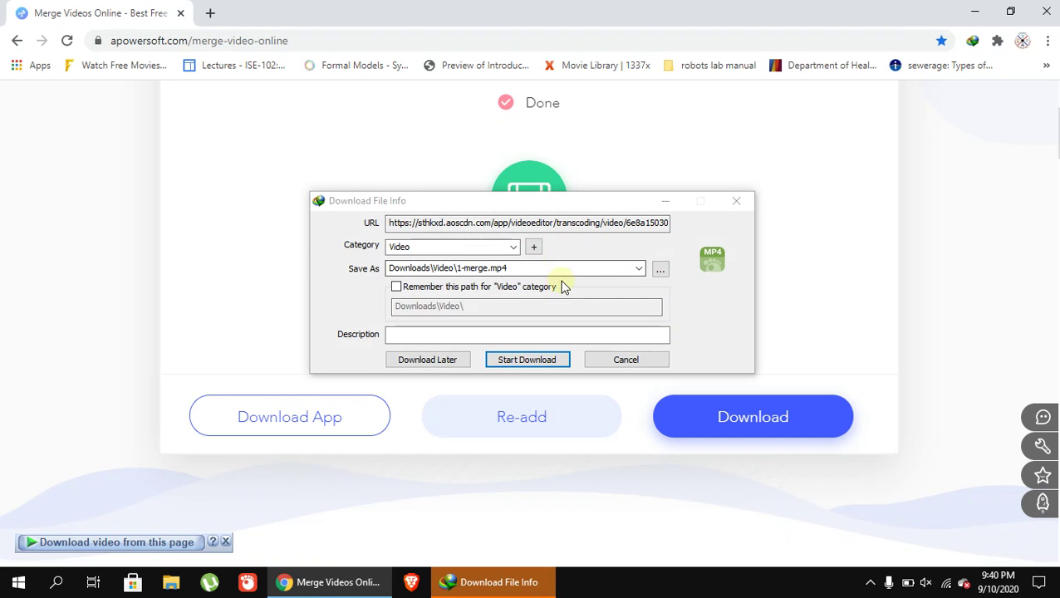
Step: Download the 23.01 MB 1-merge.mp4 into the Downloads Video folder
{"action": "left_click", "coordinate": [536, 359]}
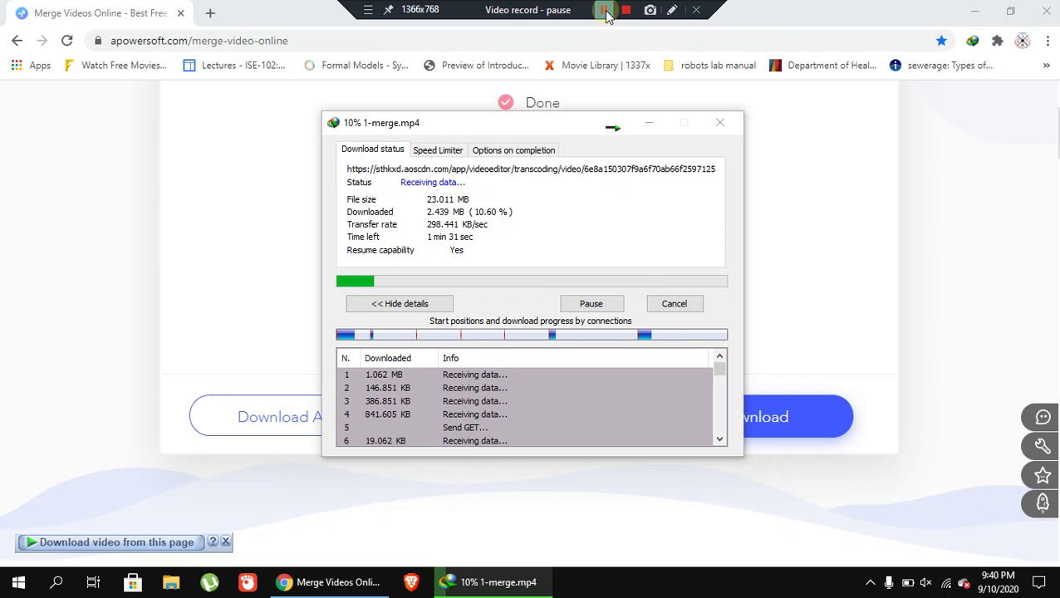
{"action": "left_click", "coordinate": [606, 12]}
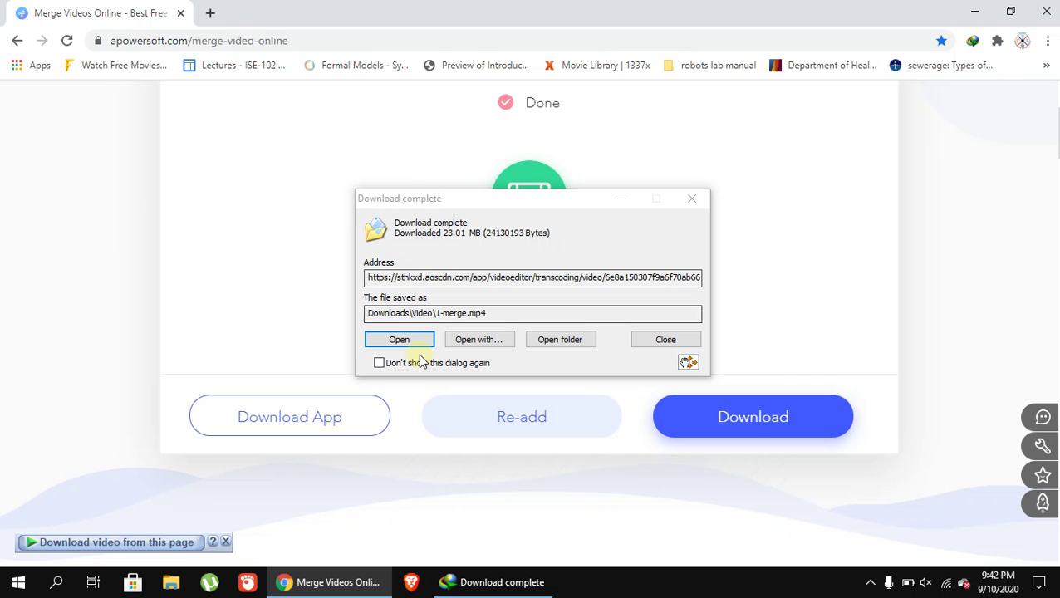
Step: Play the downloaded 1-merge.mp4 in GOM Player from the Download complete dialog
{"action": "left_click", "coordinate": [416, 340]}
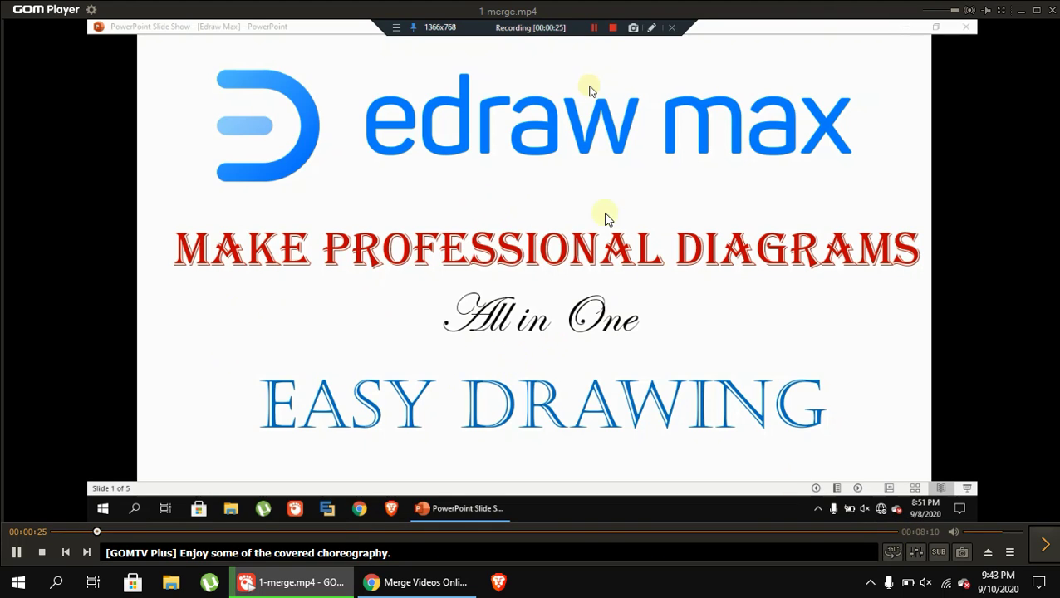
Step: Skim 1-merge.mp4 through the slides and installation footage to 7:44, then close GOM Player
{"action": "left_click", "coordinate": [334, 532]}
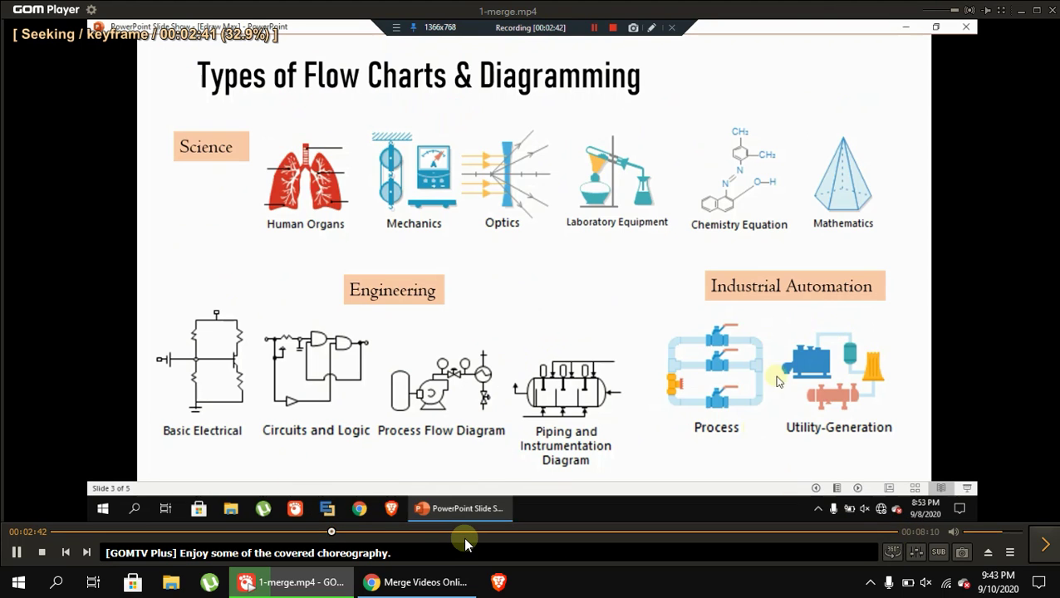
{"action": "left_click", "coordinate": [470, 532]}
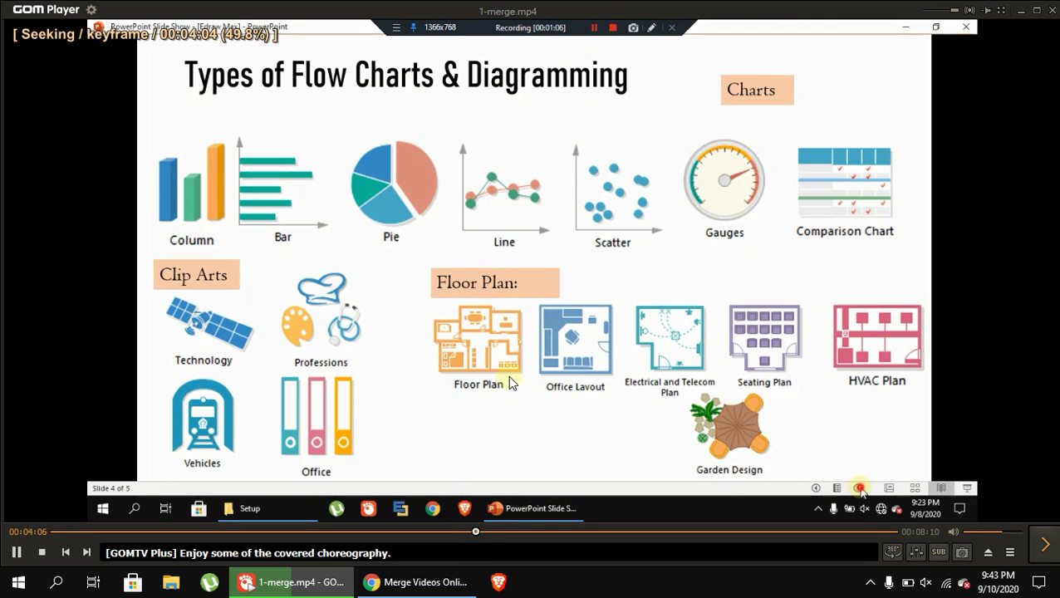
{"action": "left_click", "coordinate": [534, 533]}
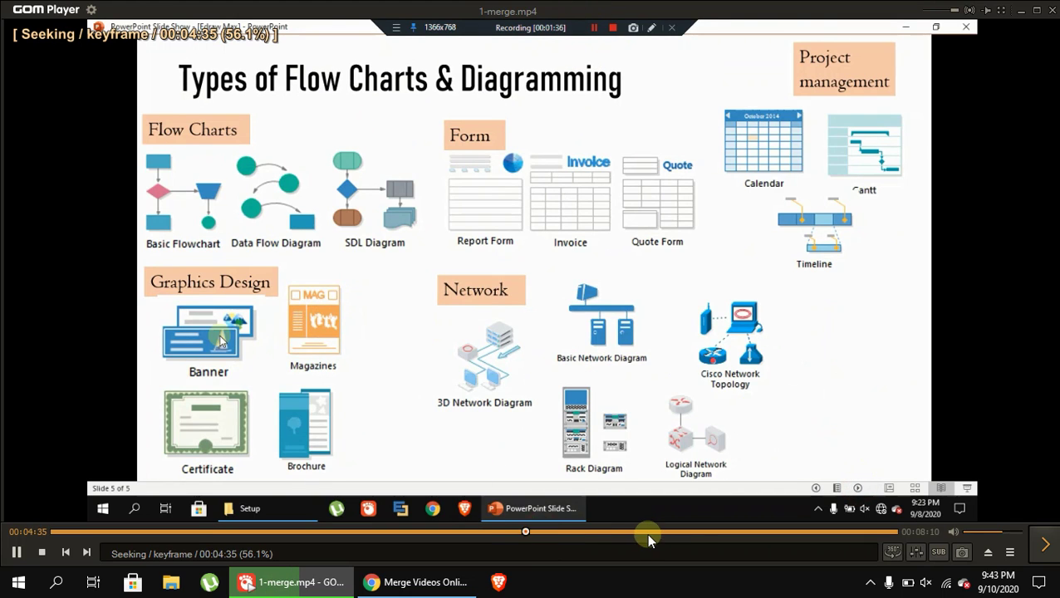
{"action": "left_click", "coordinate": [646, 532]}
{"action": "left_click", "coordinate": [735, 532]}
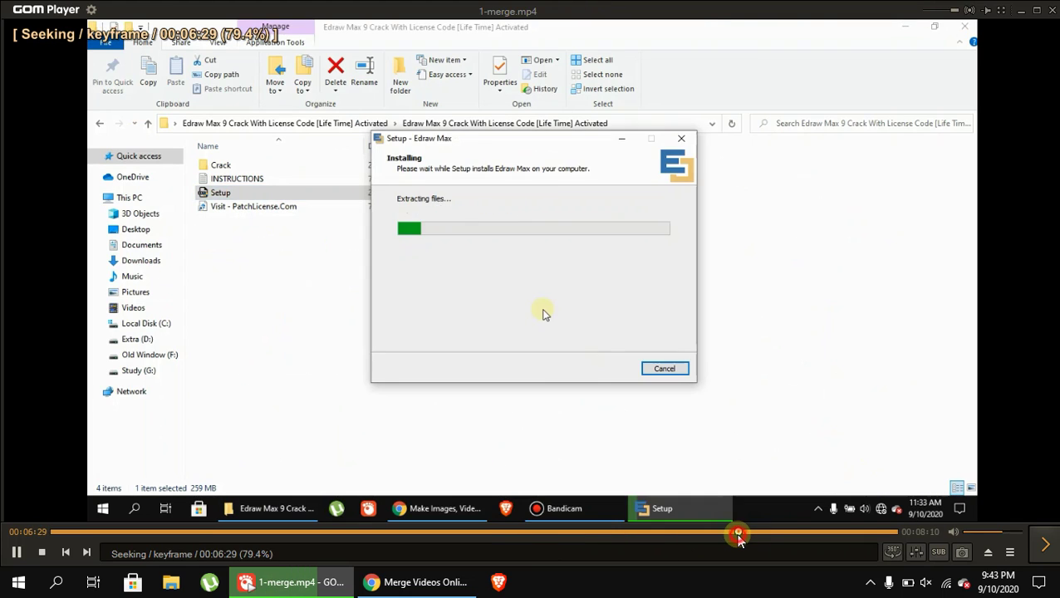
{"action": "left_click", "coordinate": [797, 532]}
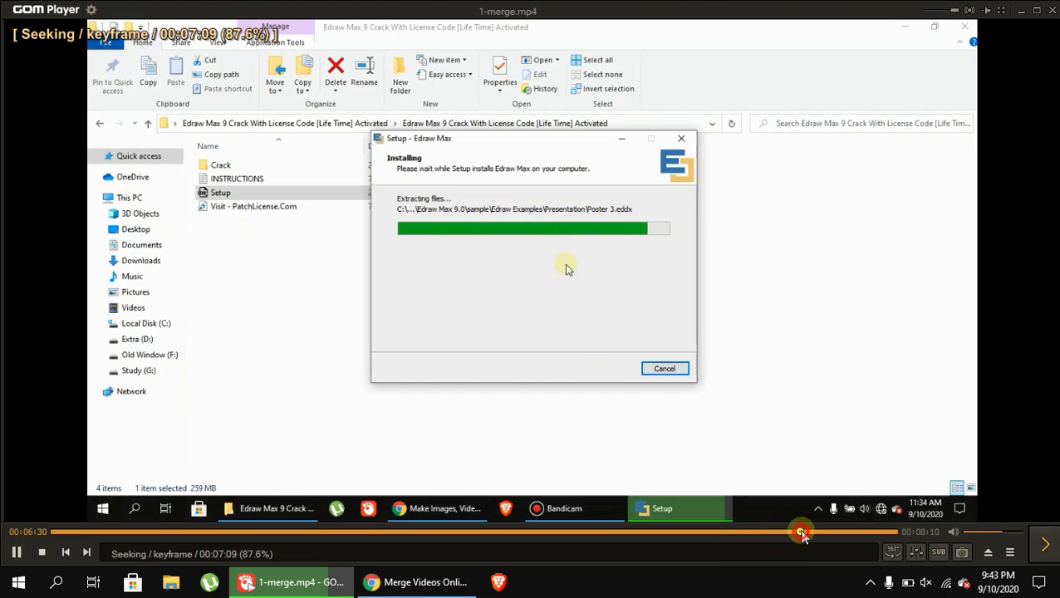
{"action": "left_click", "coordinate": [853, 532]}
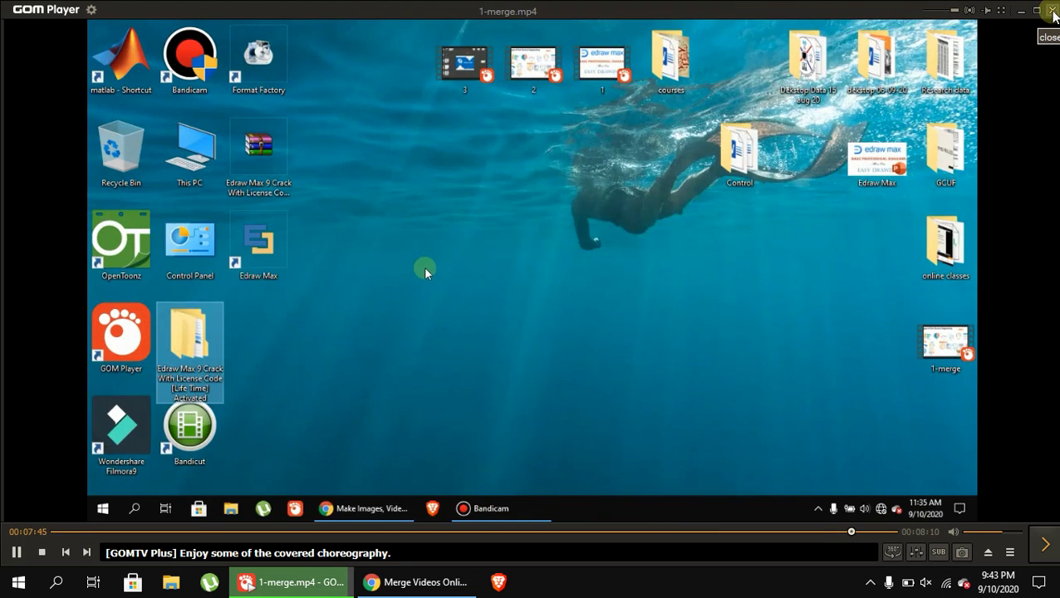
{"action": "left_click", "coordinate": [1048, 10]}
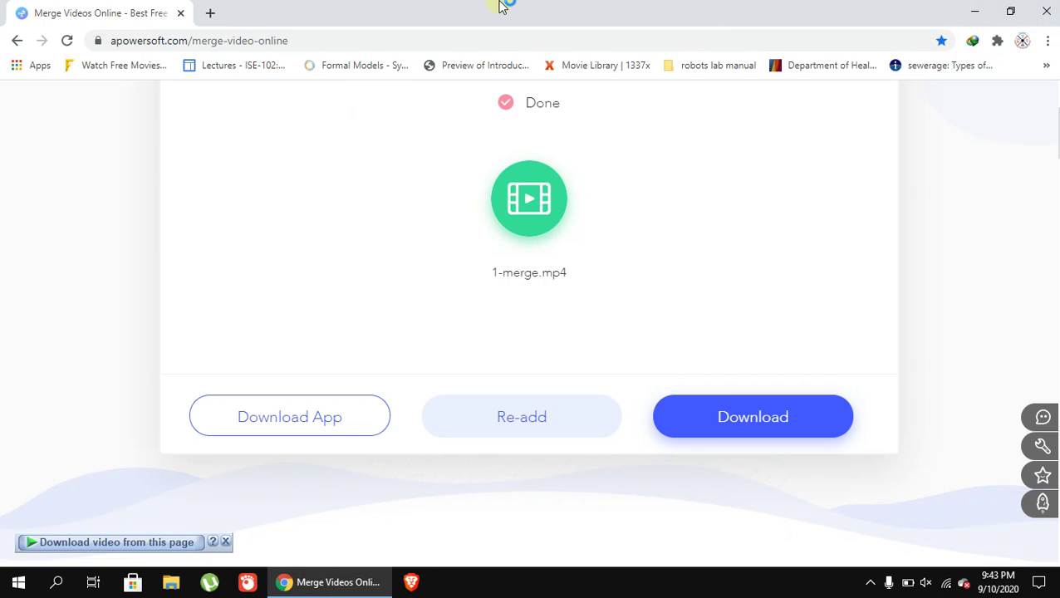